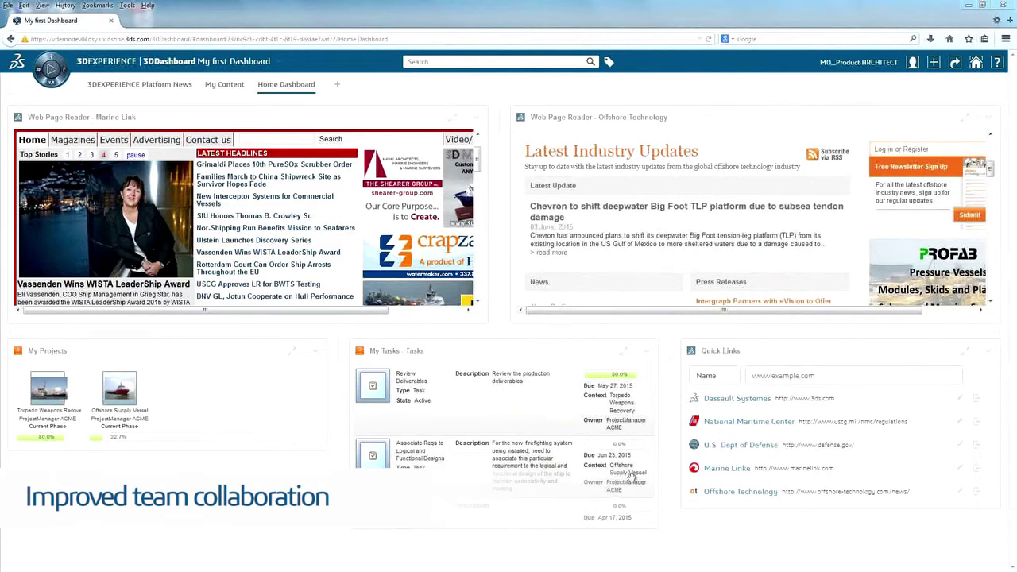
Step: Open the Offshore Supply Vessel project from the My Projects tiles
click(119, 389)
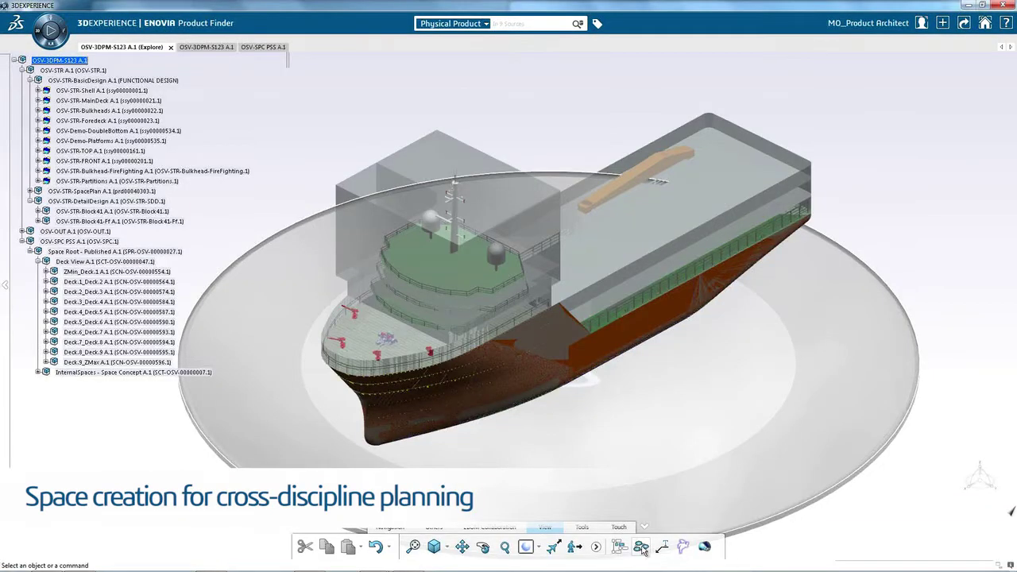
Step: Explode the ship to inspect Deck.1_Deck.2, reassemble it, and open OSV-3DPM-S123 A.1 for structure editing
click(641, 547)
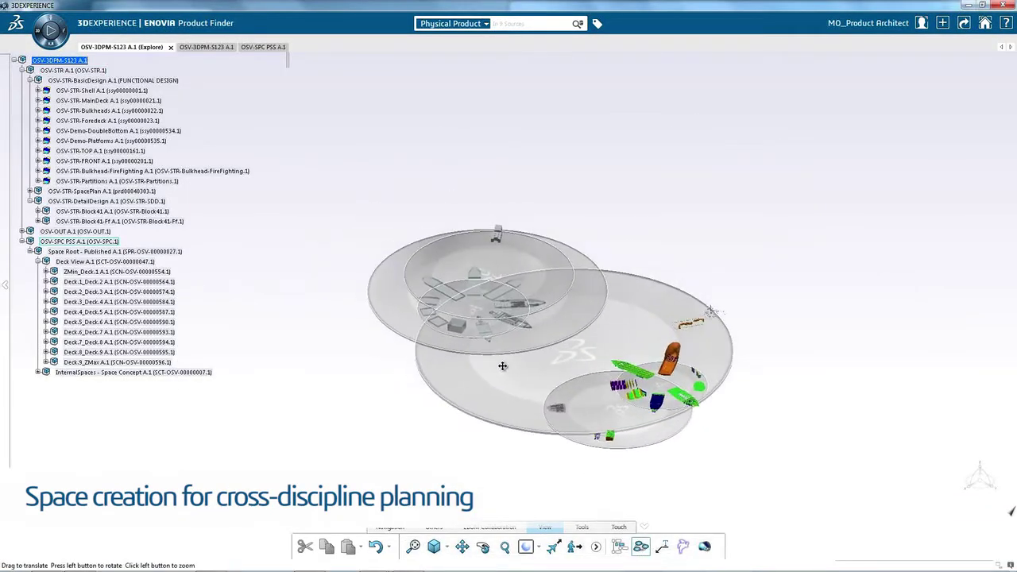
click(135, 282)
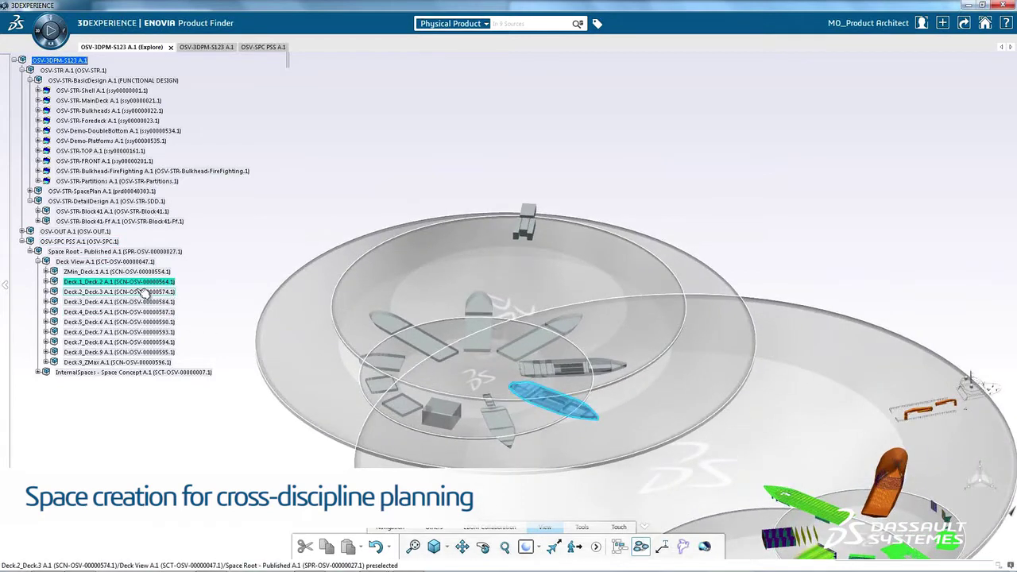
click(208, 428)
click(640, 551)
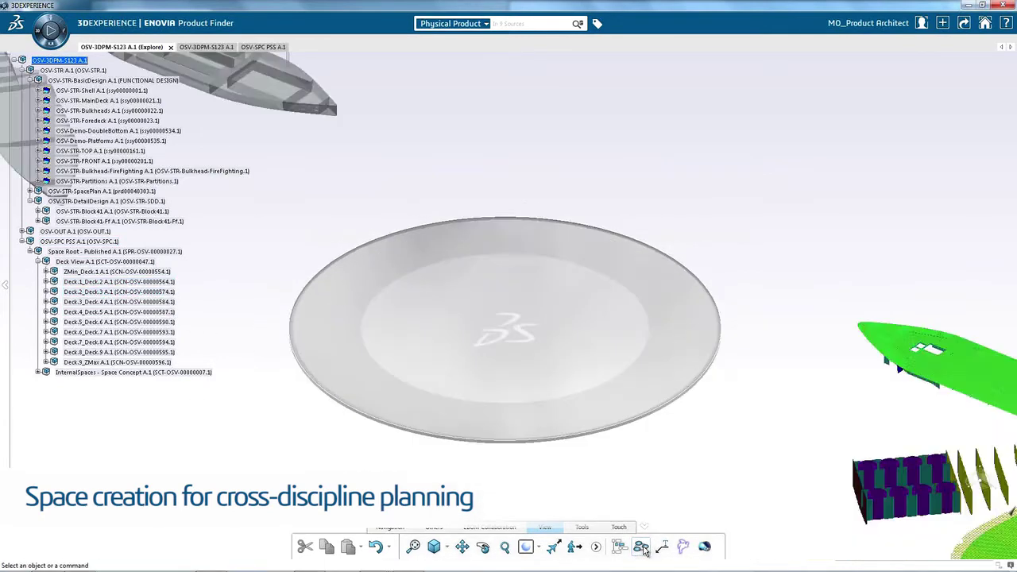
right_click(73, 61)
click(96, 94)
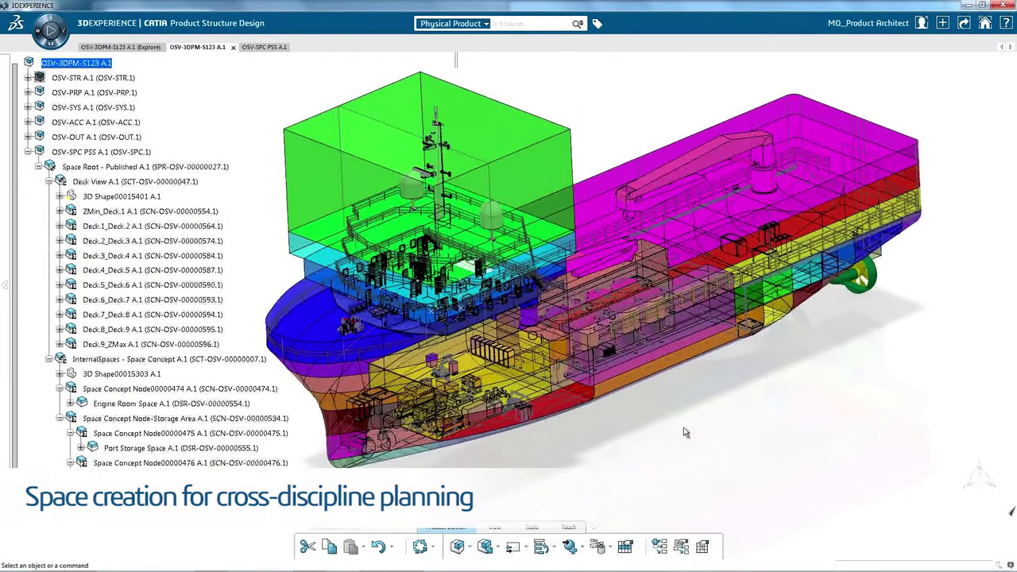
Step: Hide the coloured deck volumes of the Deck View space set
click(102, 183)
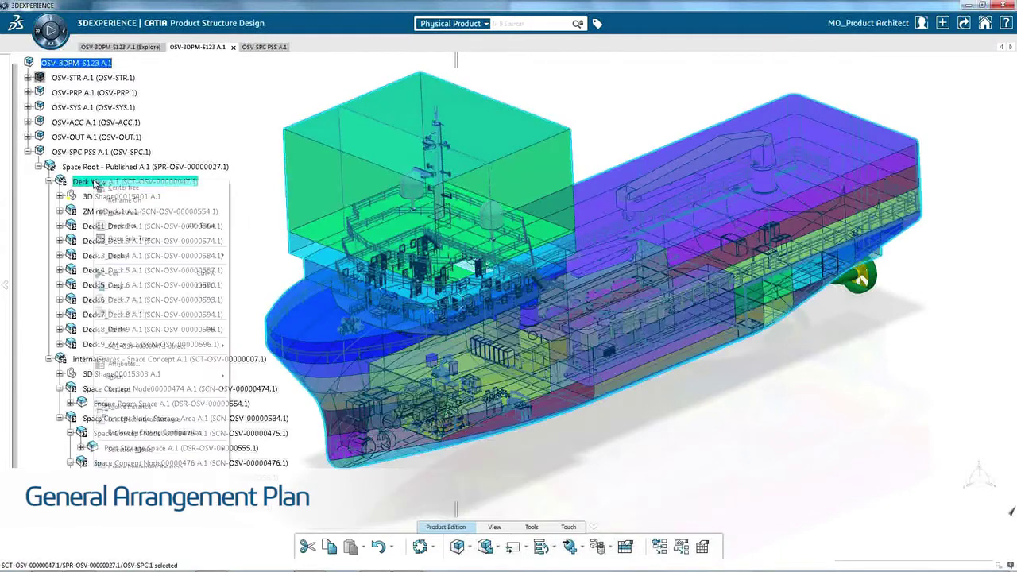
right_click(101, 184)
click(135, 213)
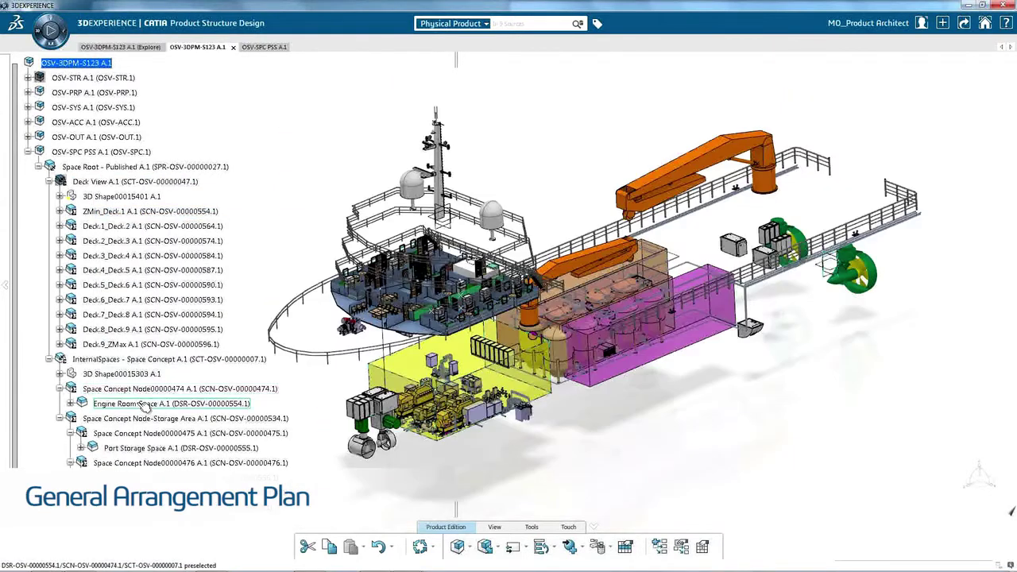
Step: Select the Engine Room Space and zoom in on its machinery
click(144, 404)
middle_drag(487, 470, 543, 442)
scroll(542, 442, up, 2)
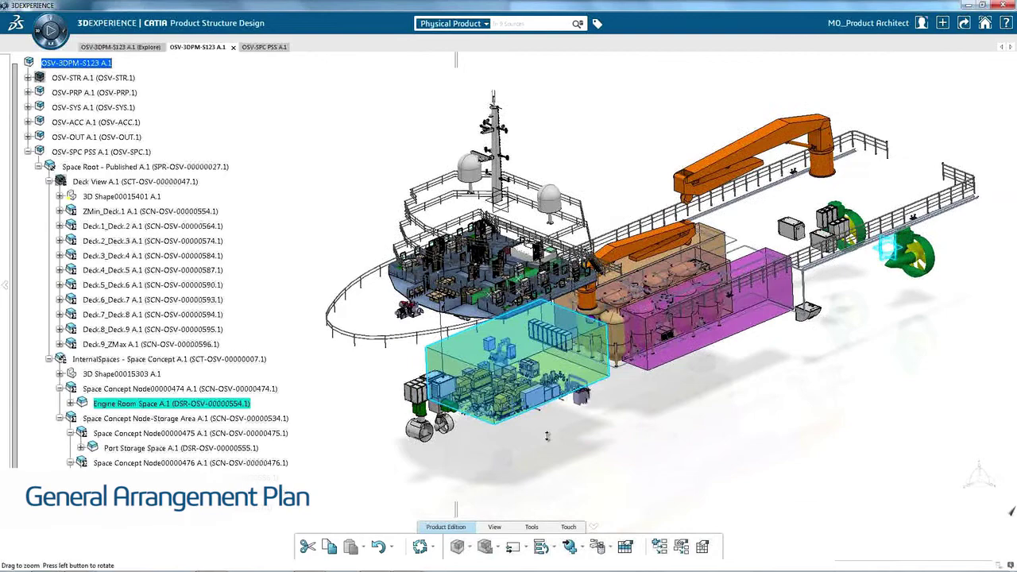
scroll(548, 449, up, 2)
scroll(556, 457, up, 2)
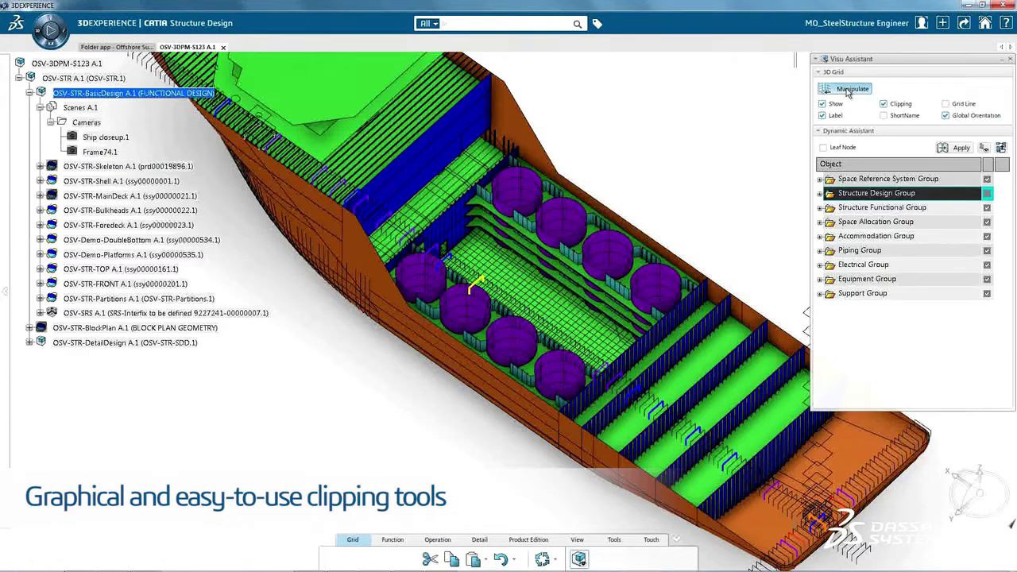
Step: Clip the hull with a transverse plane at Frame.43 to expose the tanks, then close Visu Assistant
click(848, 93)
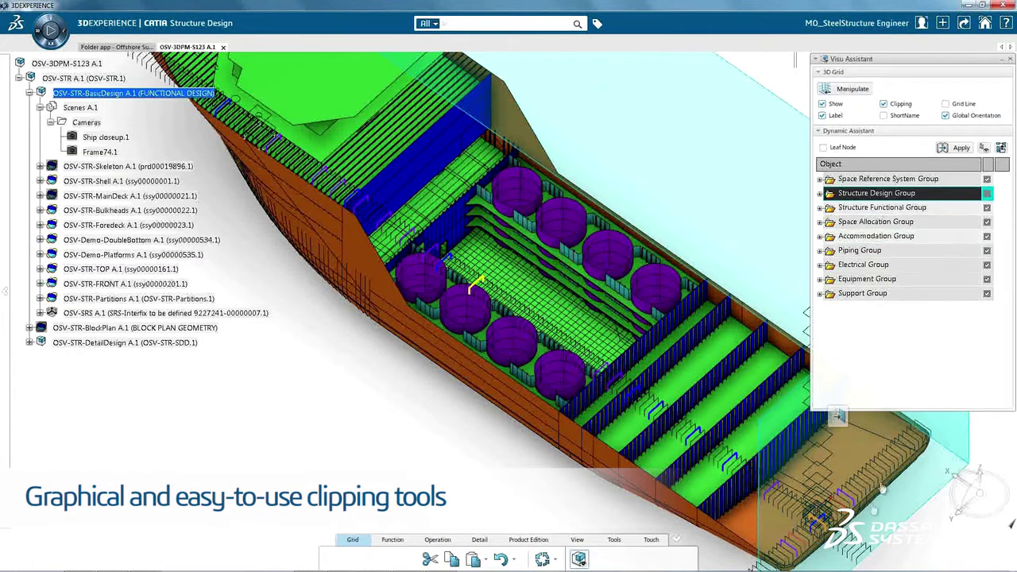
mouse_move(838, 415)
mouse_down()
mouse_move(572, 427)
mouse_move(426, 381)
mouse_up()
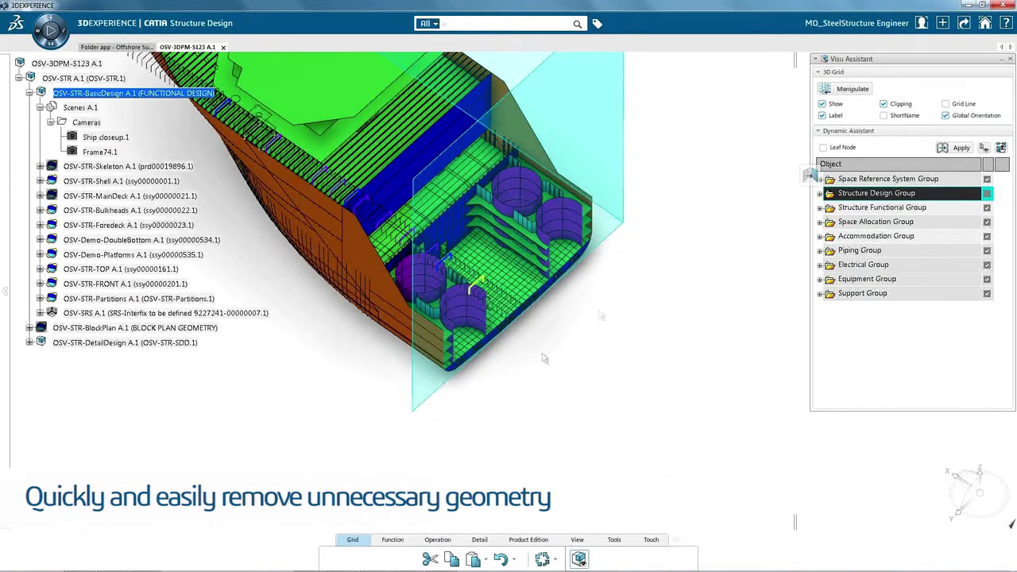
click(841, 92)
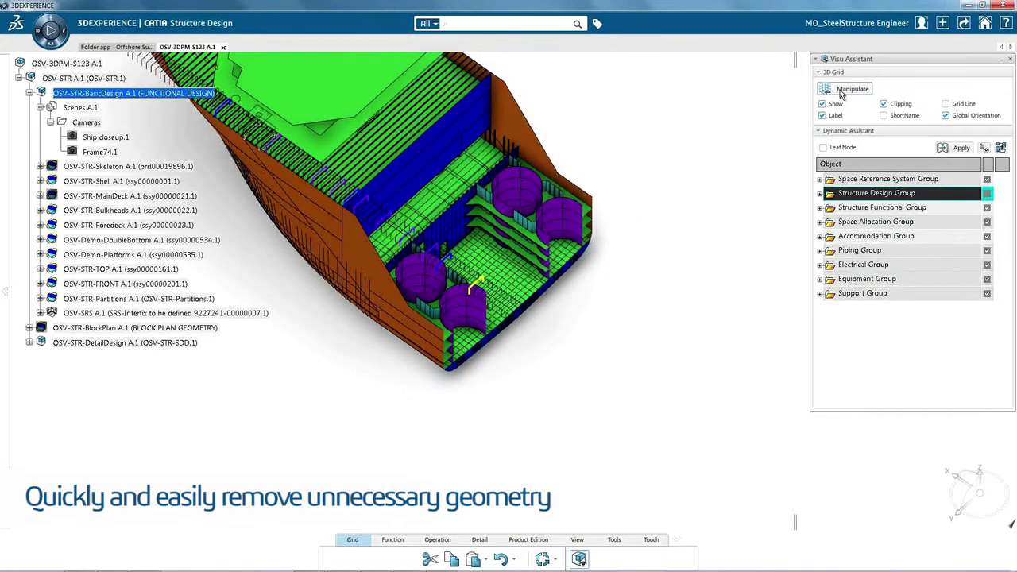
click(1003, 61)
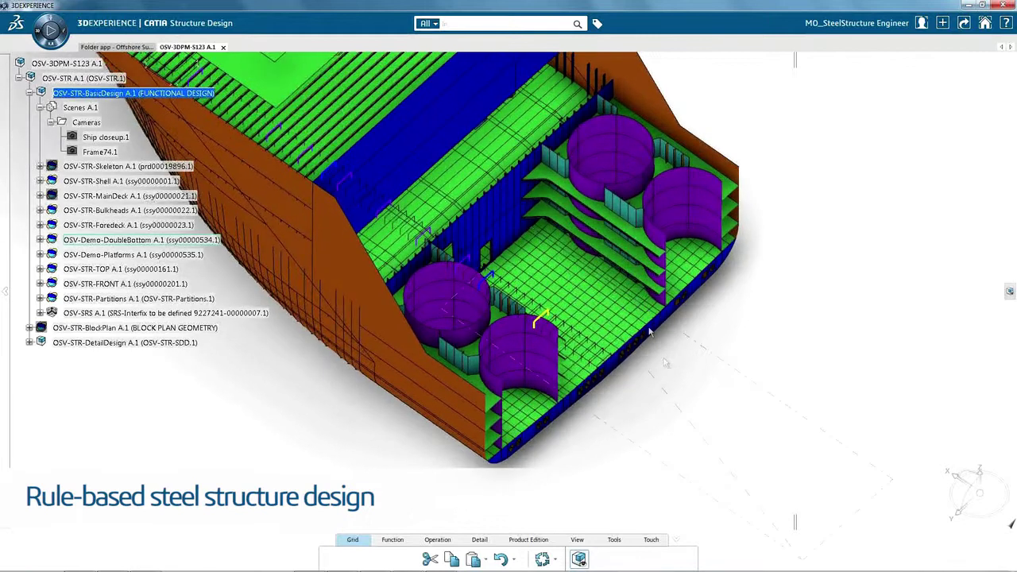
Step: Use Advanced Copy/Move to copy plate TBnd-Frame81A from Frame.81 to Frame.74 in OSV-STR-Partitions A.1
click(622, 560)
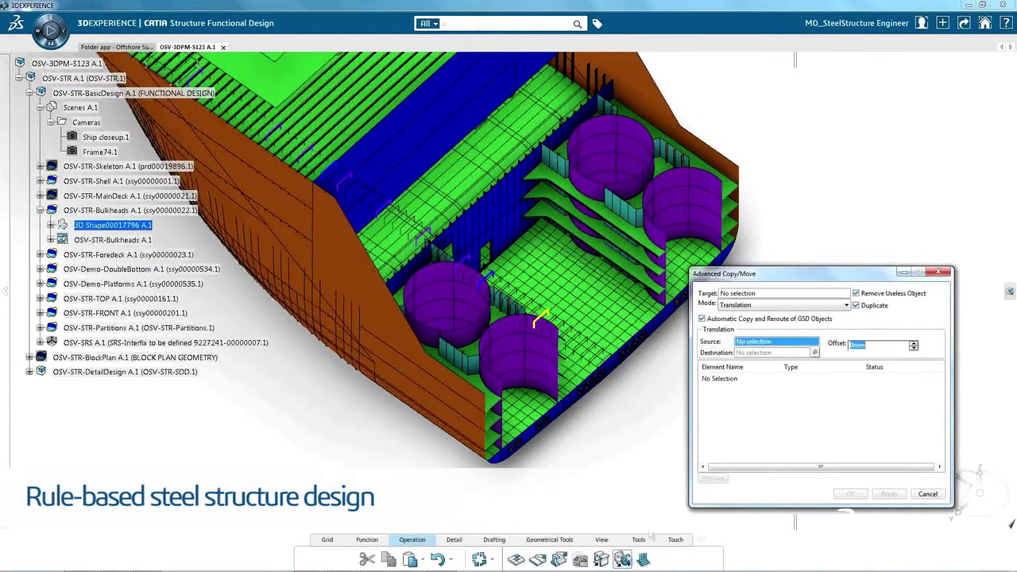
click(770, 294)
click(547, 314)
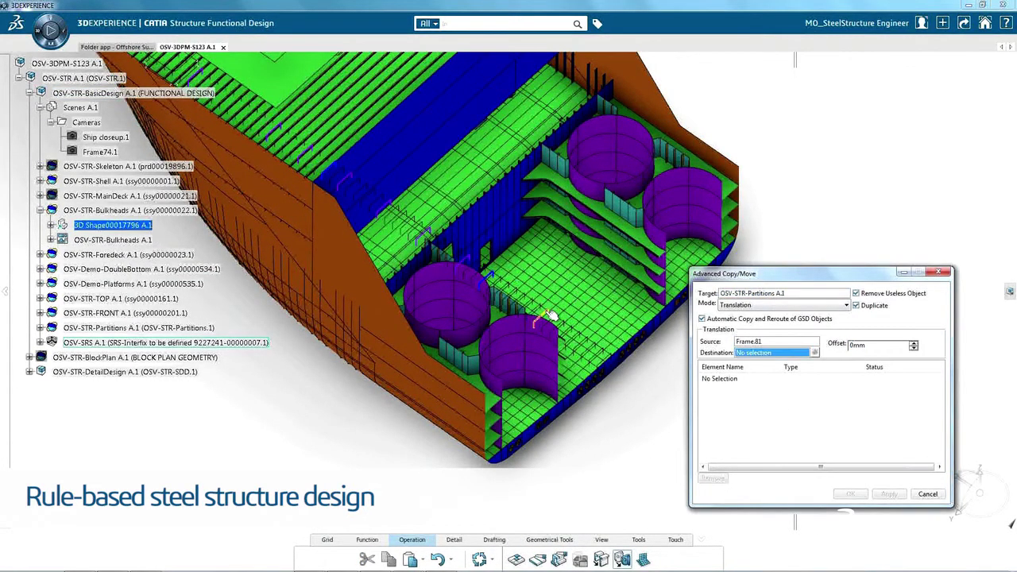
click(550, 317)
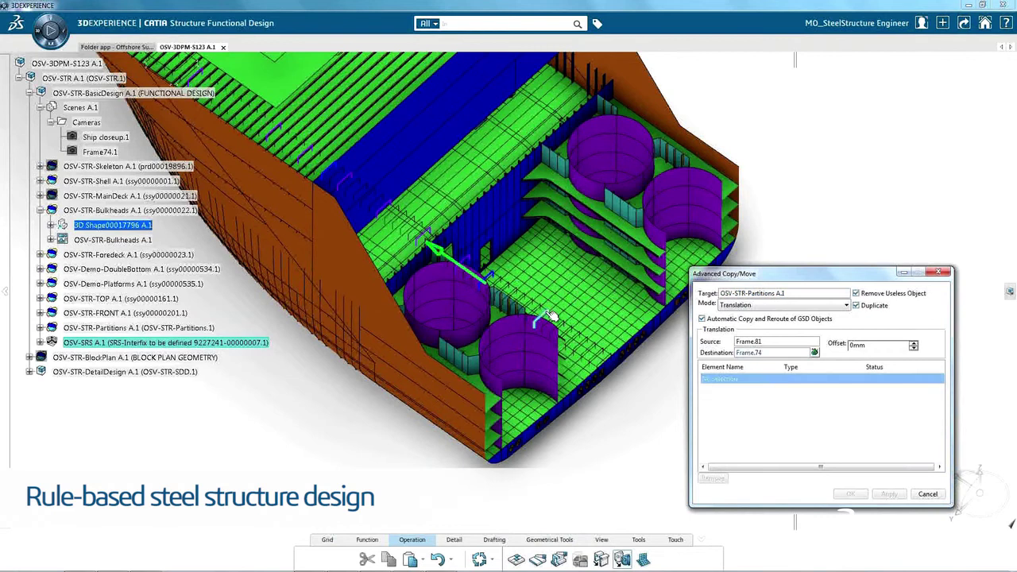
click(506, 237)
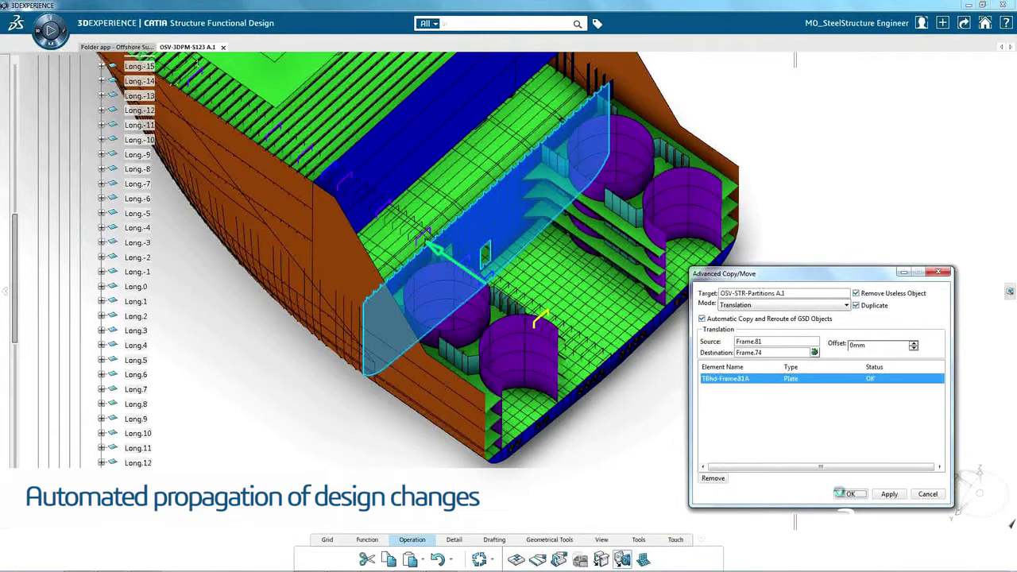
click(843, 493)
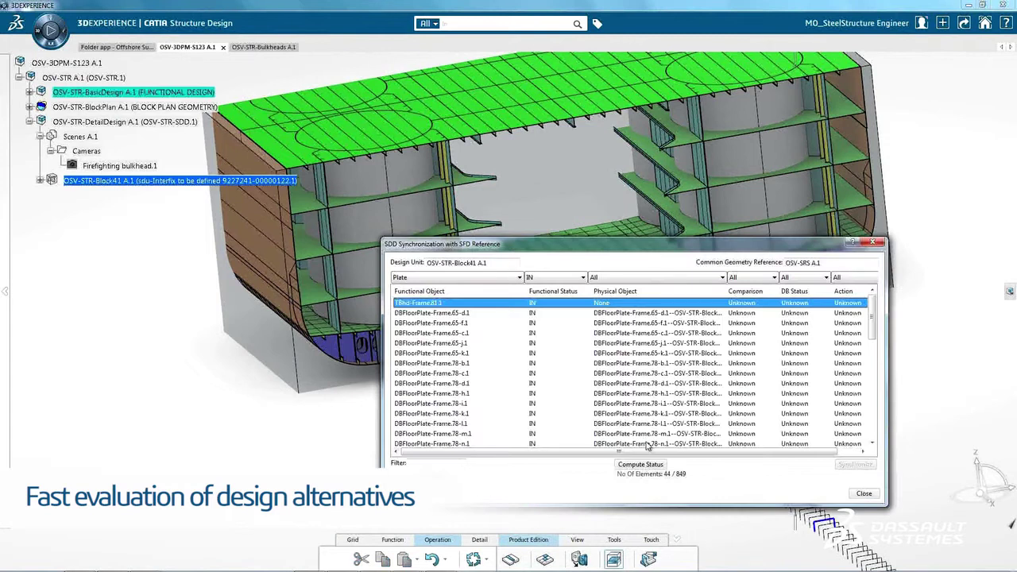
Step: Select all listed objects in SDD Synchronization to bring the new bulkhead into Block41
shift+click(647, 445)
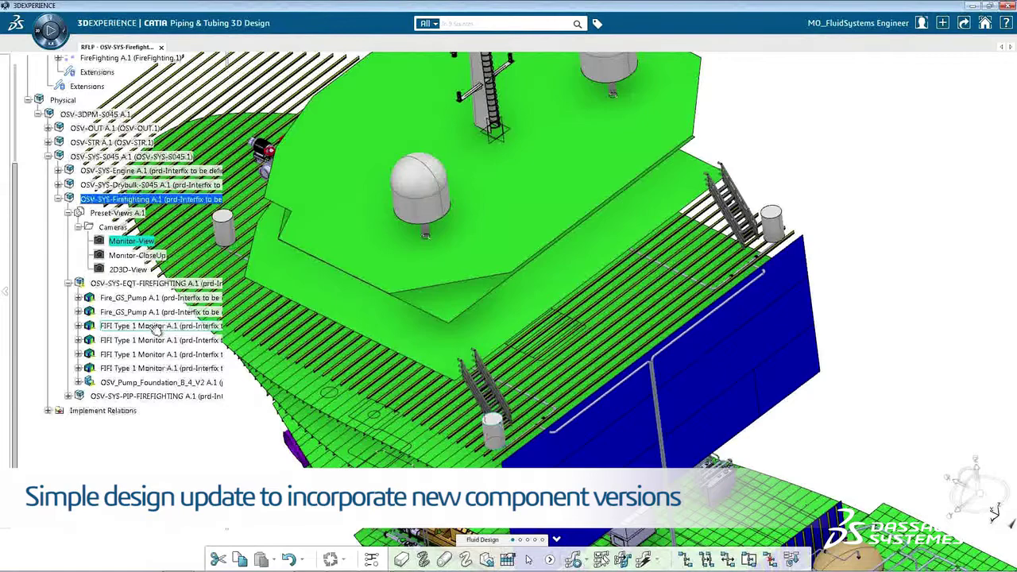
Step: Replace the fire monitors with their latest revision and update the piping design
right_click(156, 327)
mouse_move(174, 443)
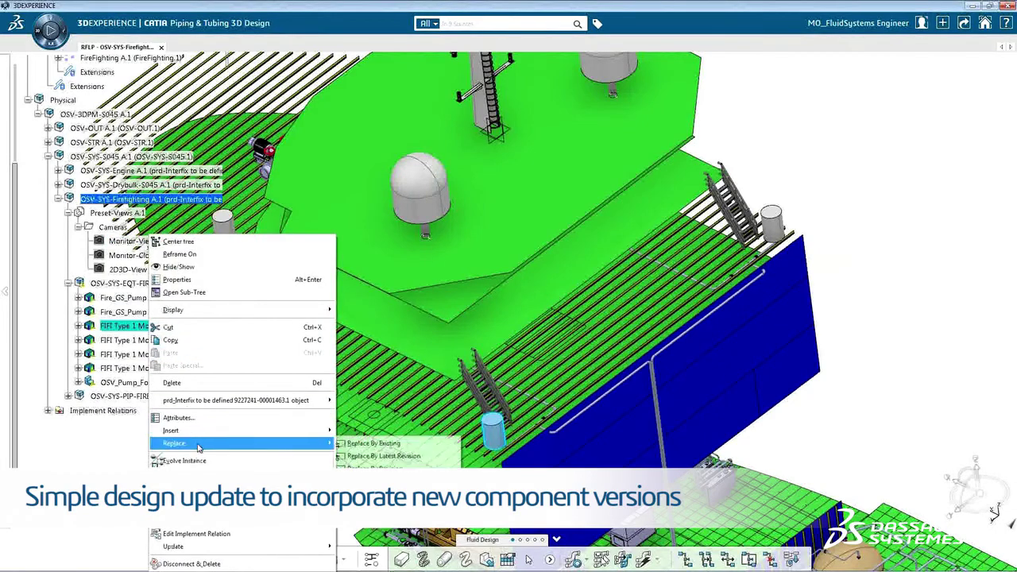
click(371, 458)
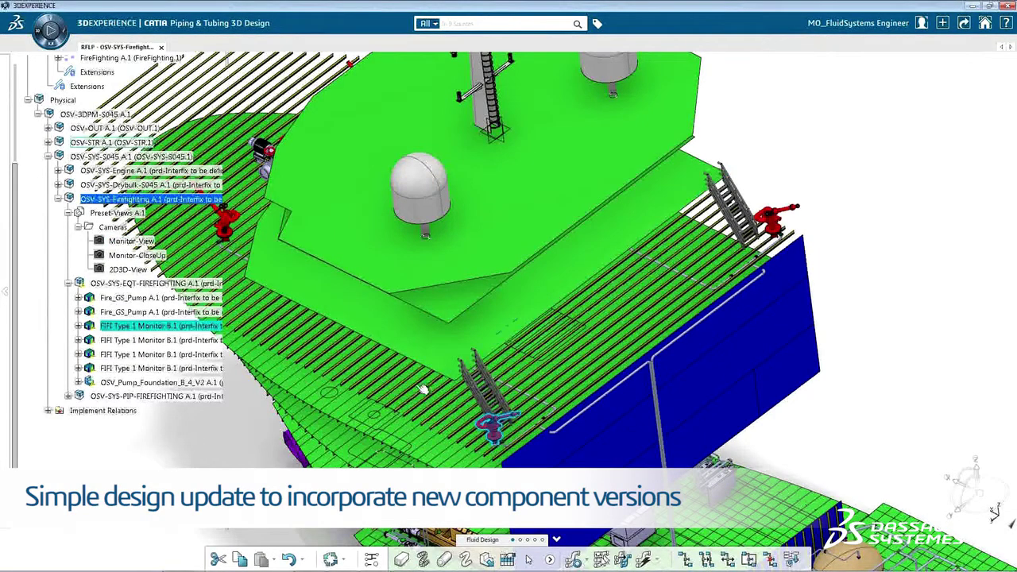
double_click(137, 255)
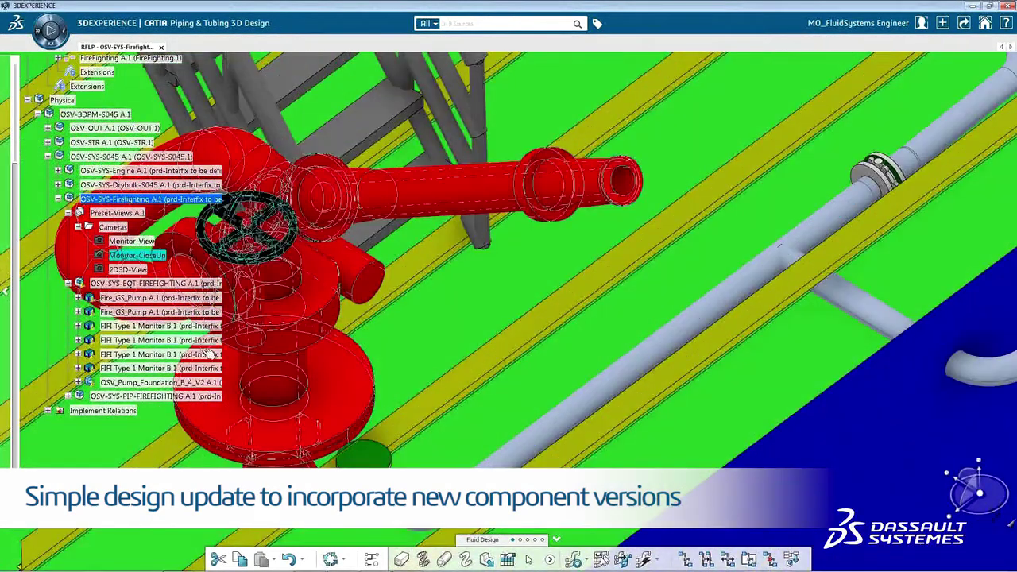
key(ctrl+u)
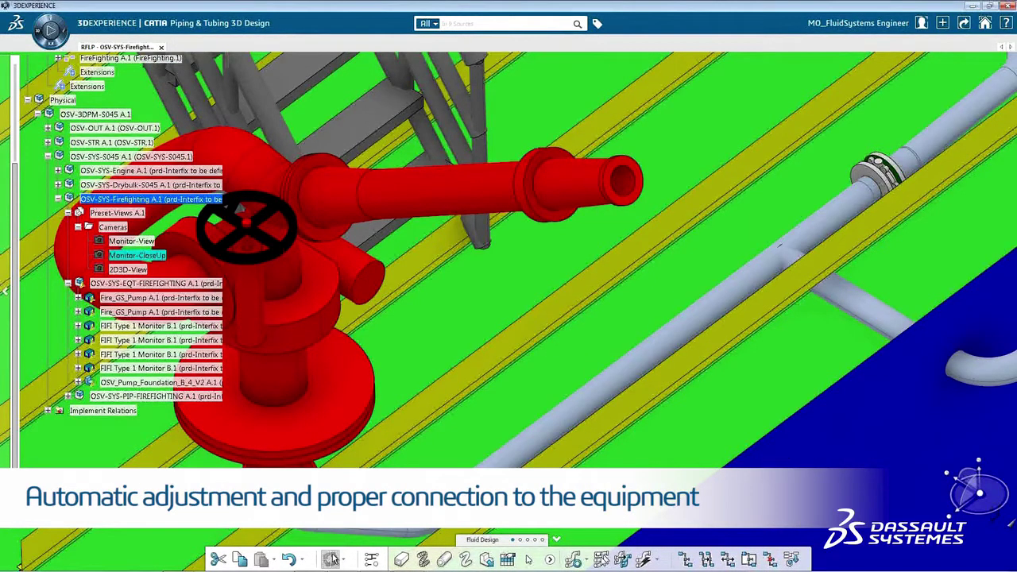
Step: Place a DN100 flange on the pipe, then highlight the previous fire monitor
click(487, 561)
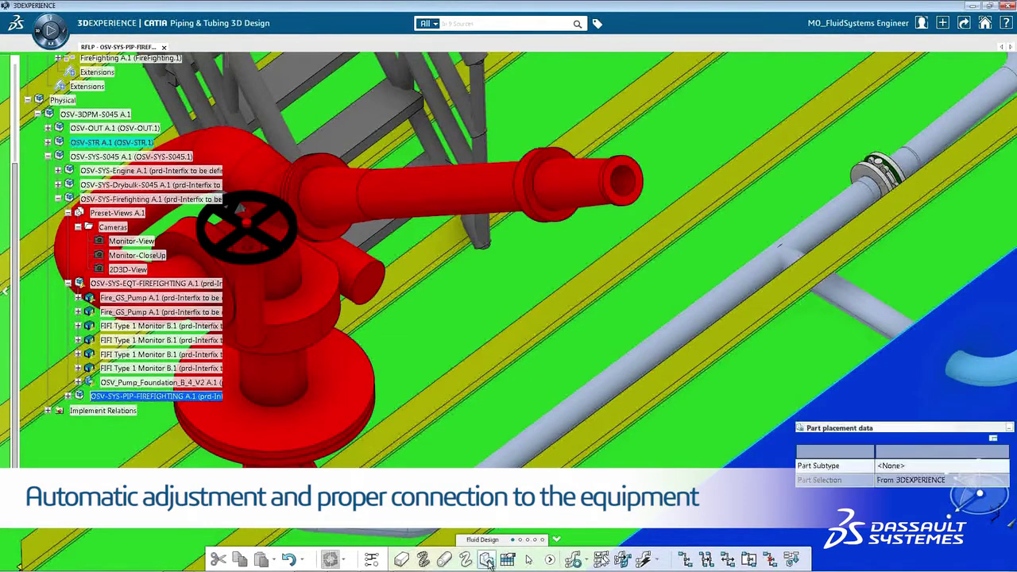
click(564, 426)
click(565, 411)
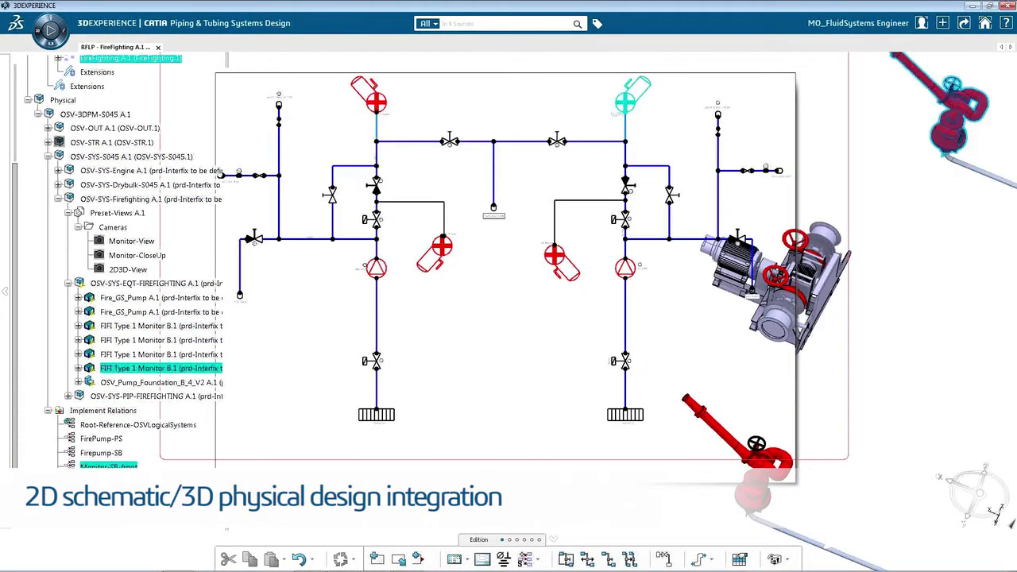
key(Up)
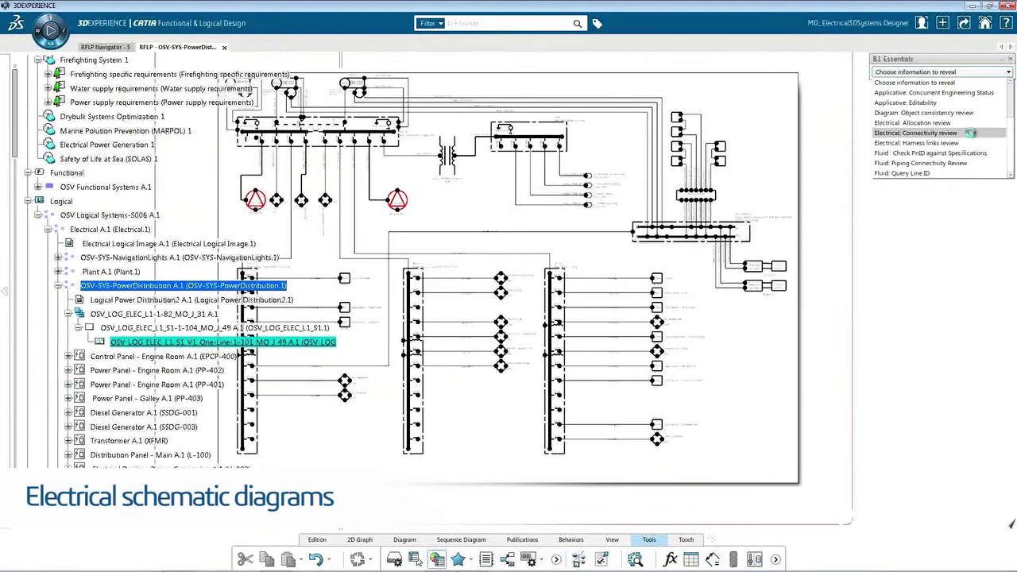
Step: Colour the schematic by Electrical: Connectivity review and cross-highlight the fire pump and two cables
click(971, 132)
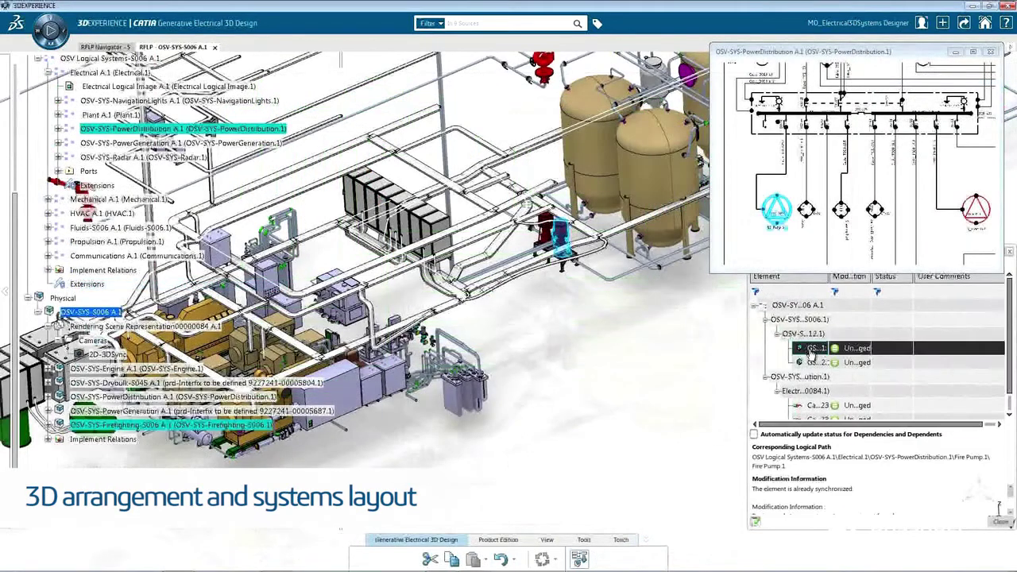
click(810, 363)
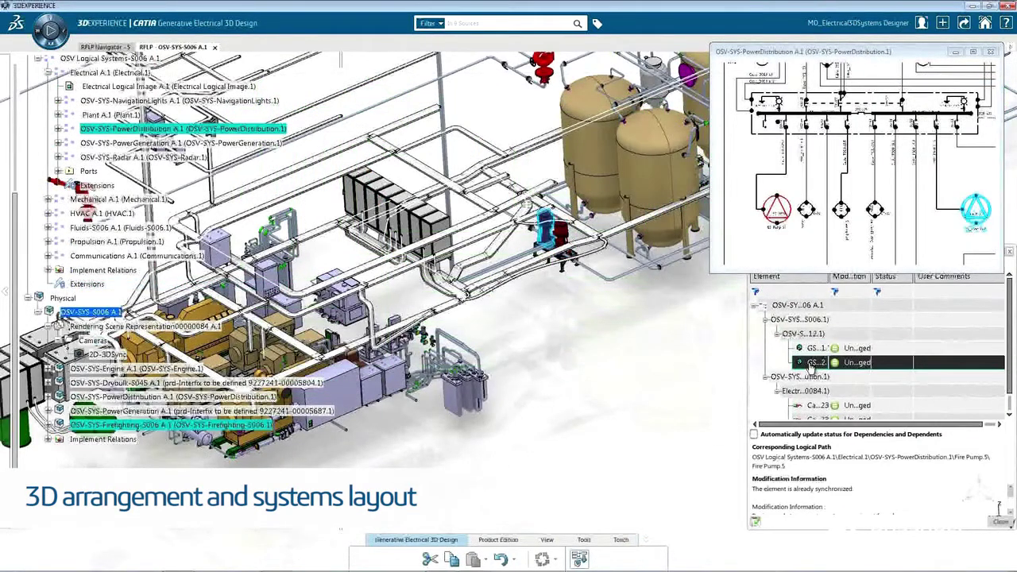
click(807, 406)
click(813, 420)
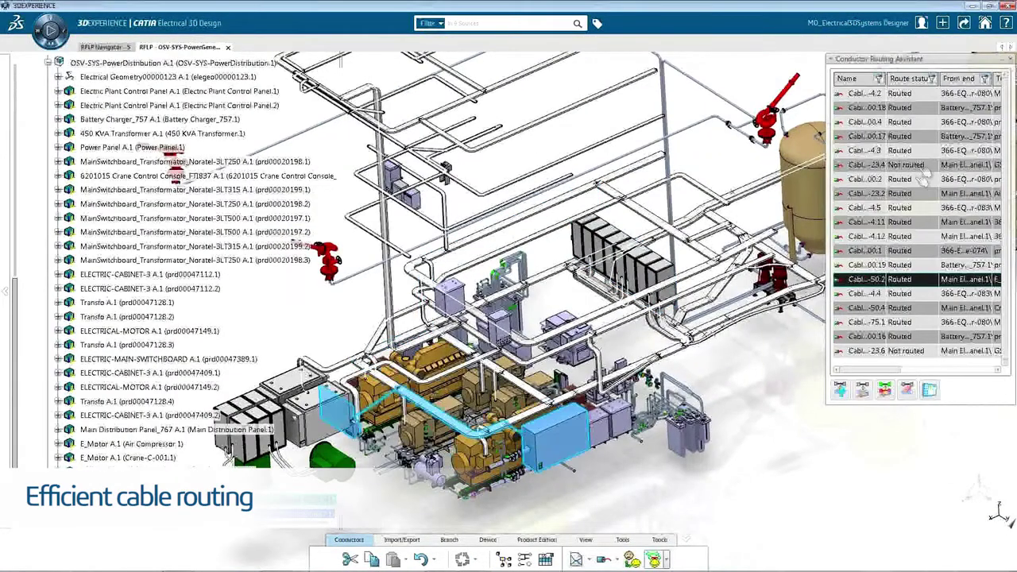
Step: Filter cables by Not routed status, auto-route both, and inspect the first routed cable
click(933, 79)
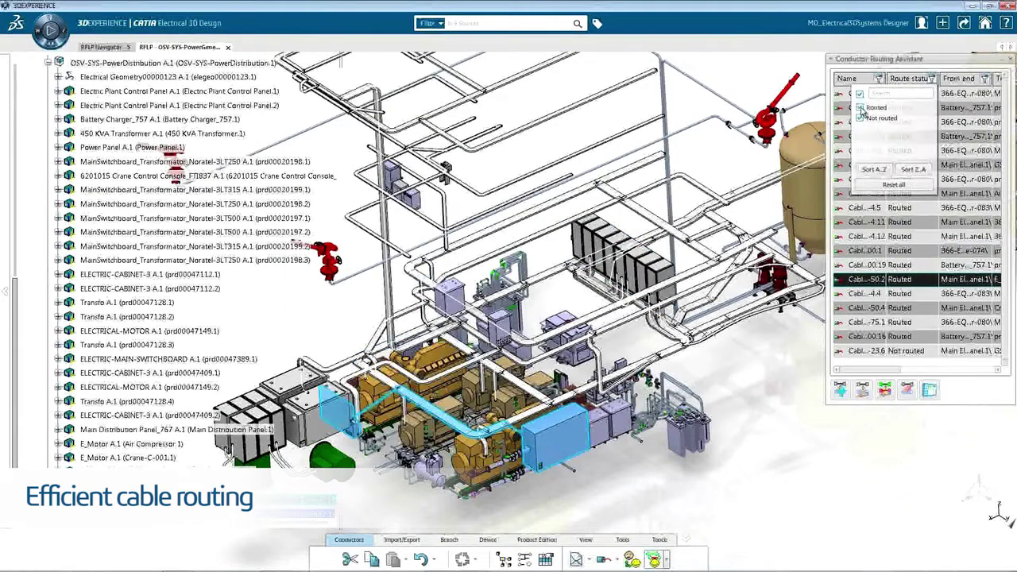
click(873, 94)
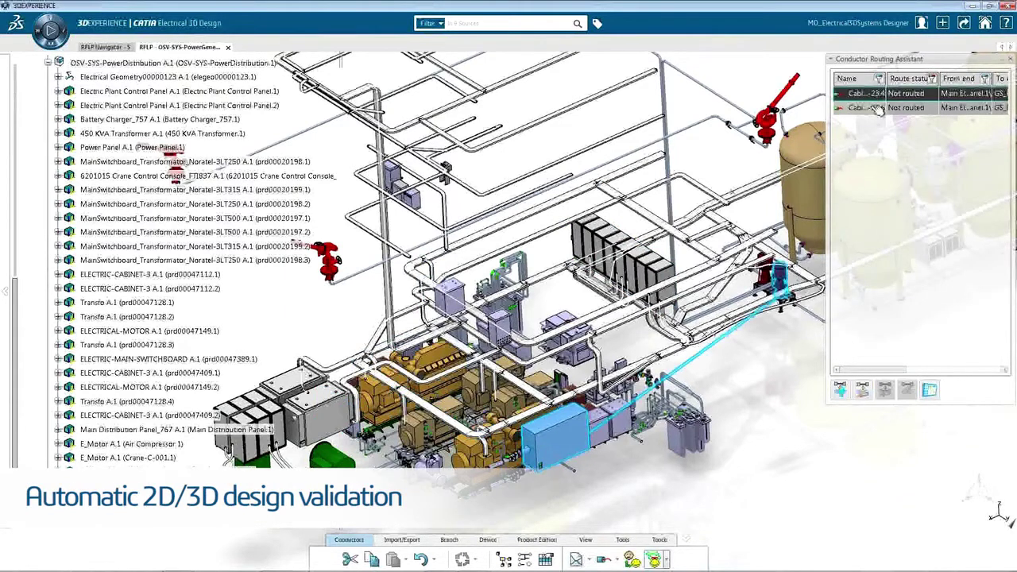
shift+click(877, 109)
click(841, 389)
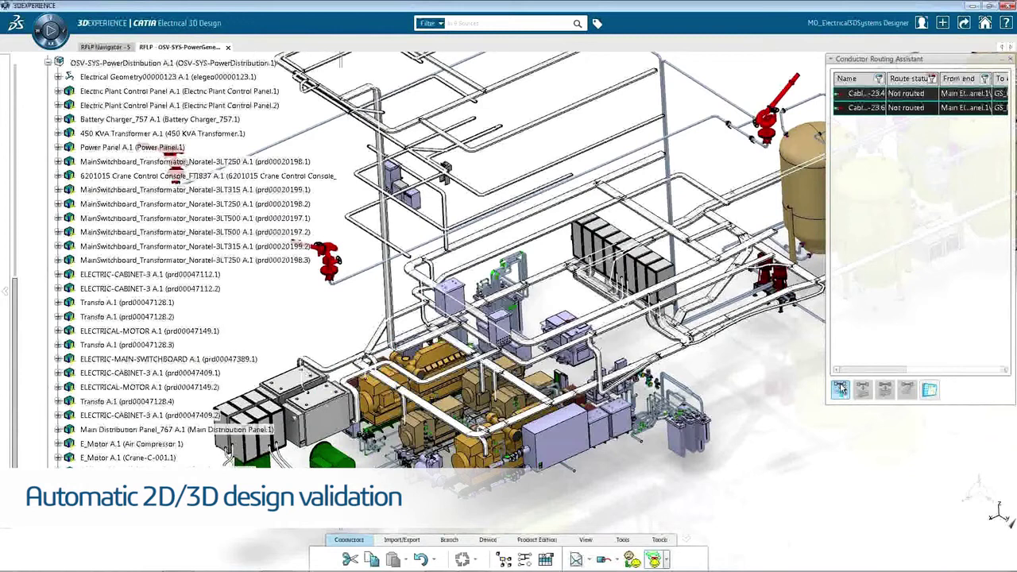
click(906, 93)
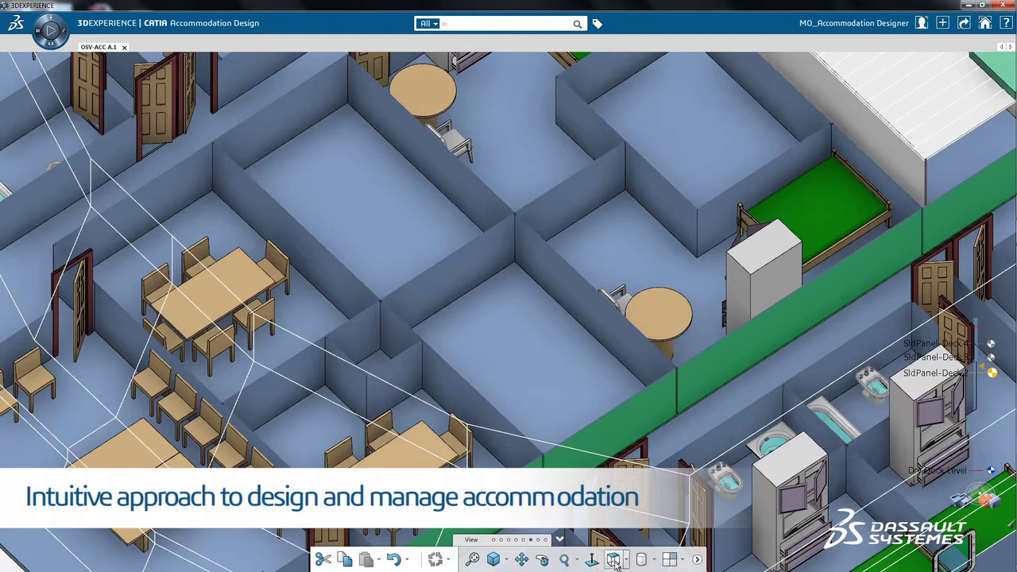
click(614, 560)
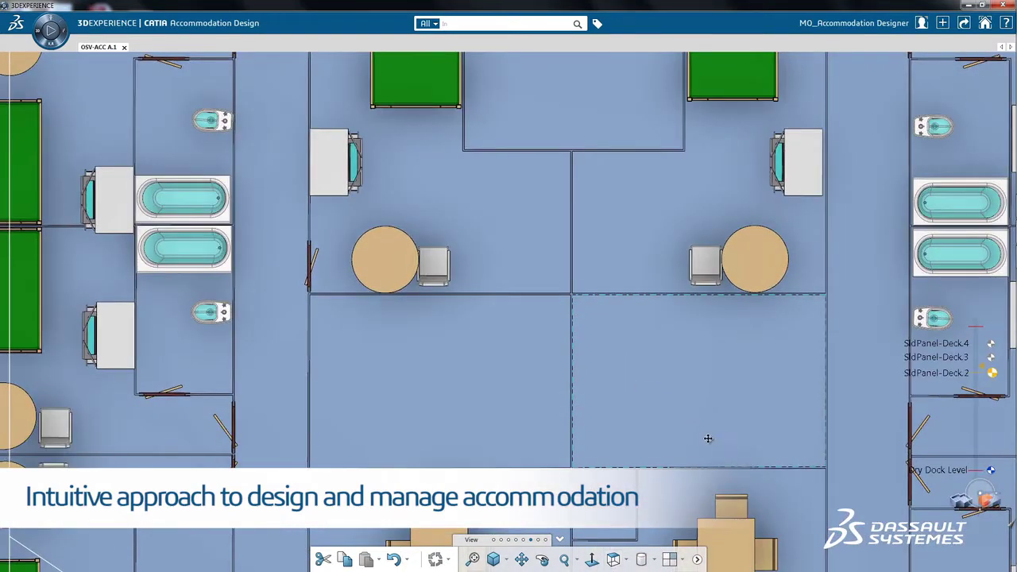
Step: Move the dining table and two chairs into the upper room, rotate 90°, and align with the lower table
middle_drag(708, 439, 528, 265)
click(465, 341)
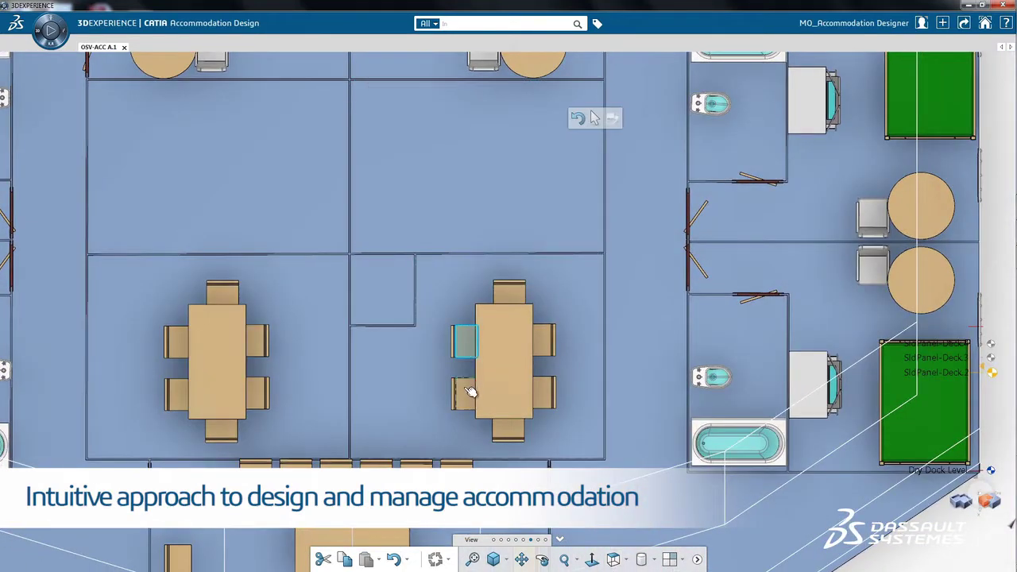
ctrl+click(467, 391)
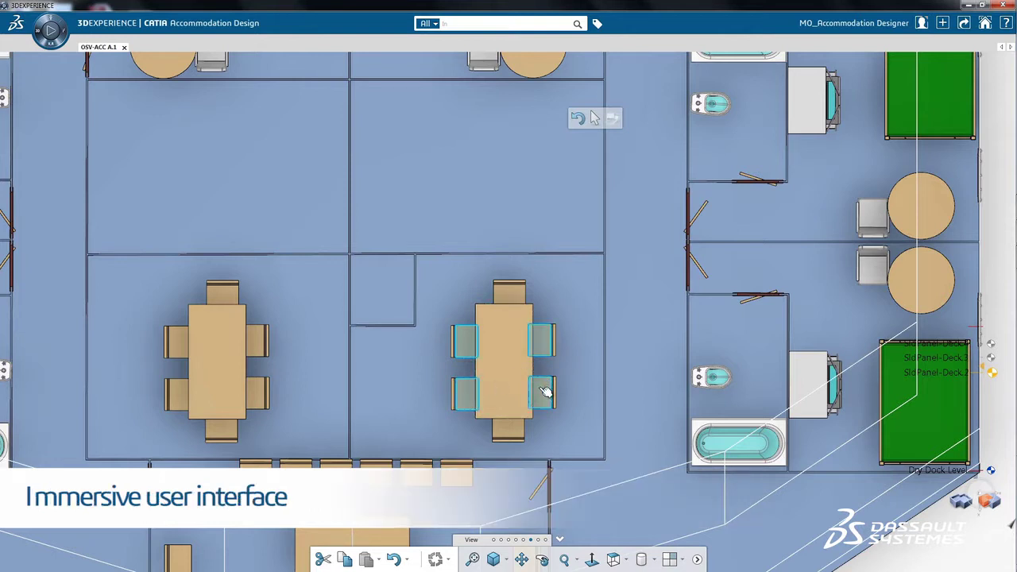
ctrl+click(511, 372)
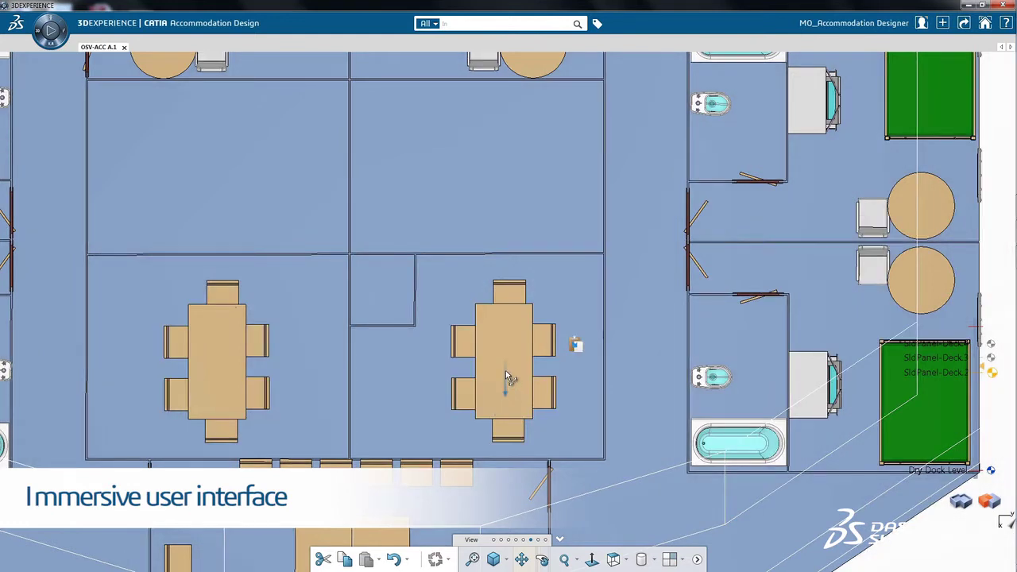
mouse_move(505, 370)
mouse_down()
mouse_move(506, 293)
mouse_move(525, 192)
mouse_up()
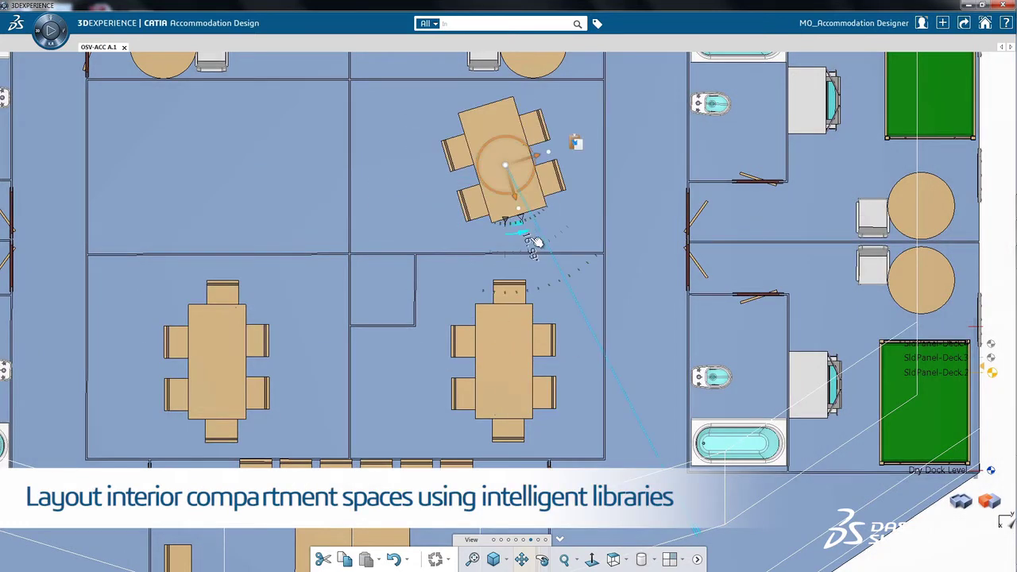
text(90)
key(Return)
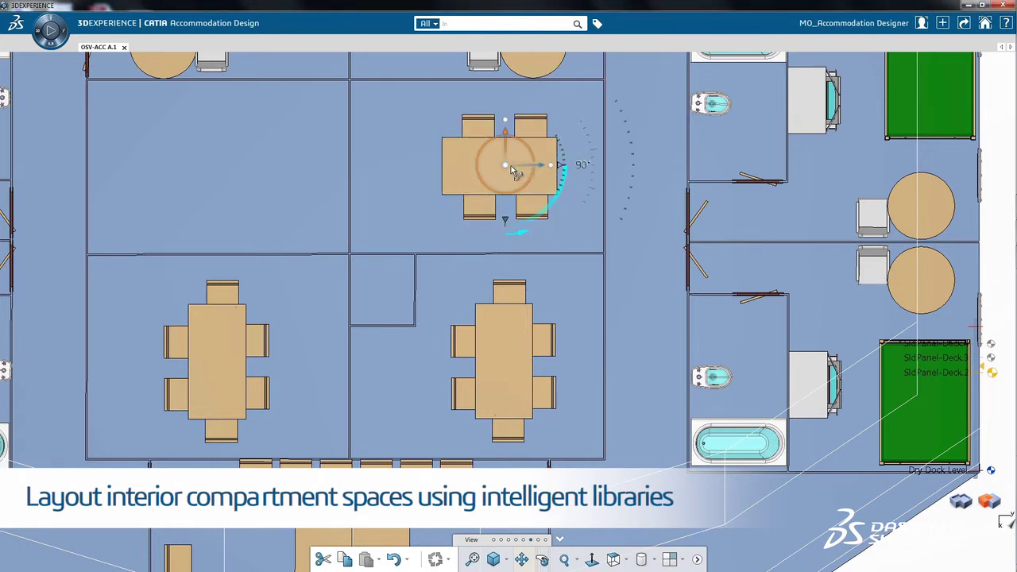
drag(513, 171, 506, 169)
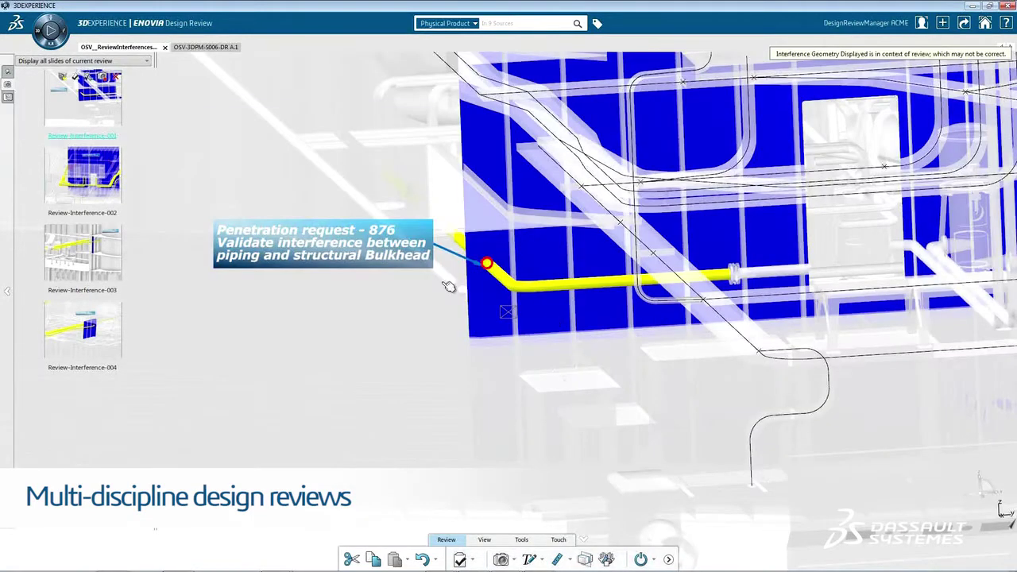
Step: Show the Review-Interference-002 slide for penetration request 877's cableway–bulkhead clash
click(113, 182)
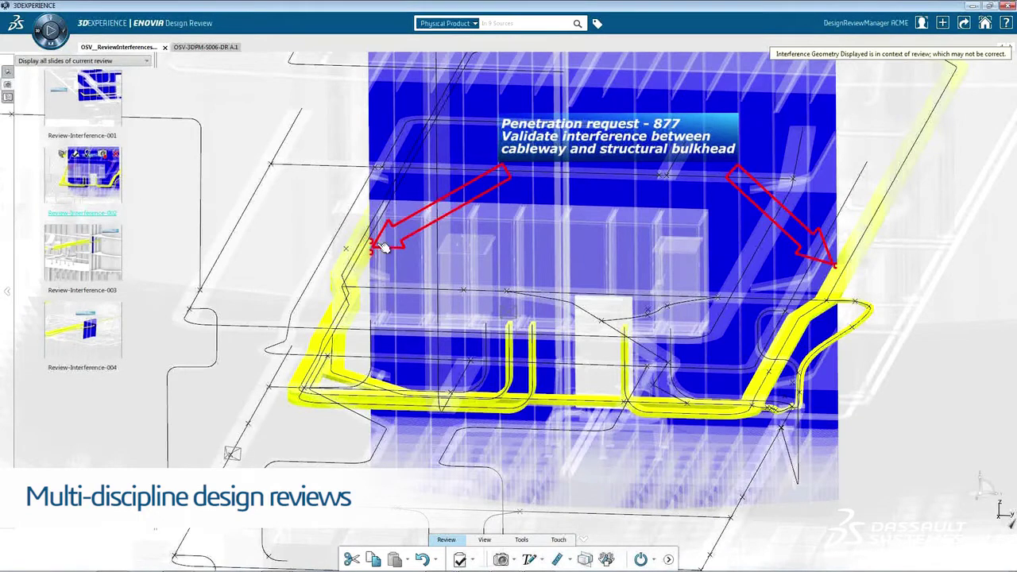